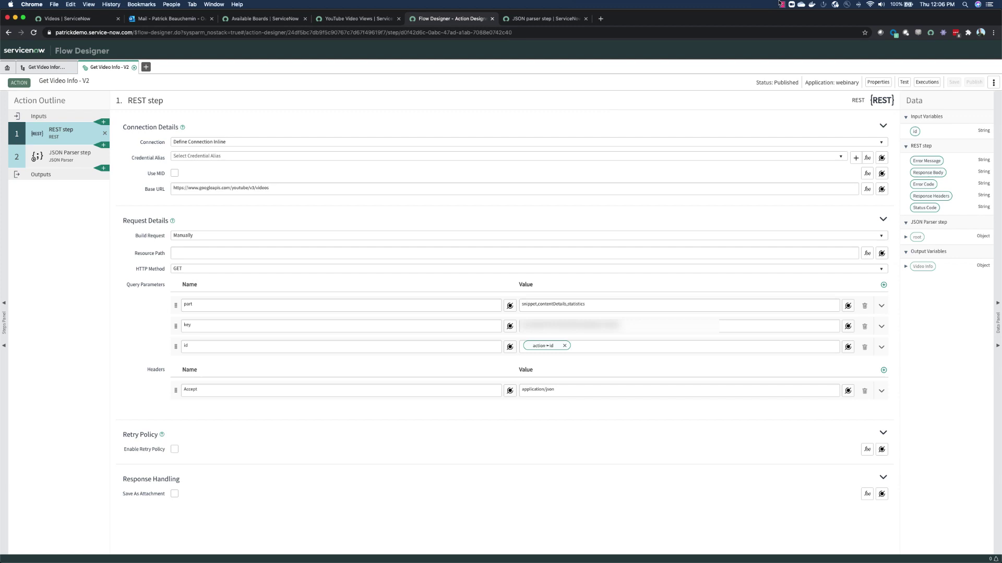
Test-run Get Video Info - V2 with a pasted YouTube video id.
click(904, 82)
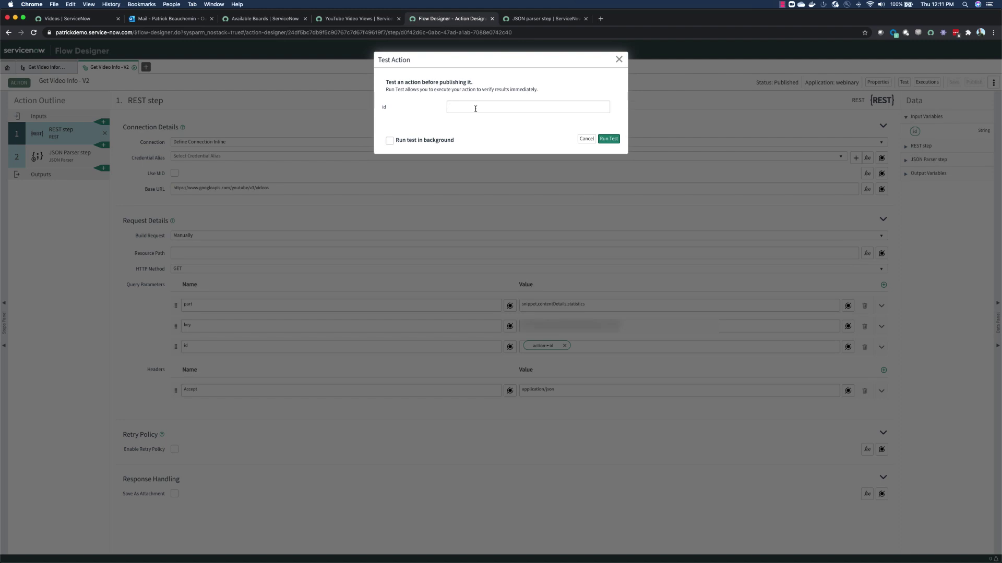
text(piVnj99M4PY)
click(602, 139)
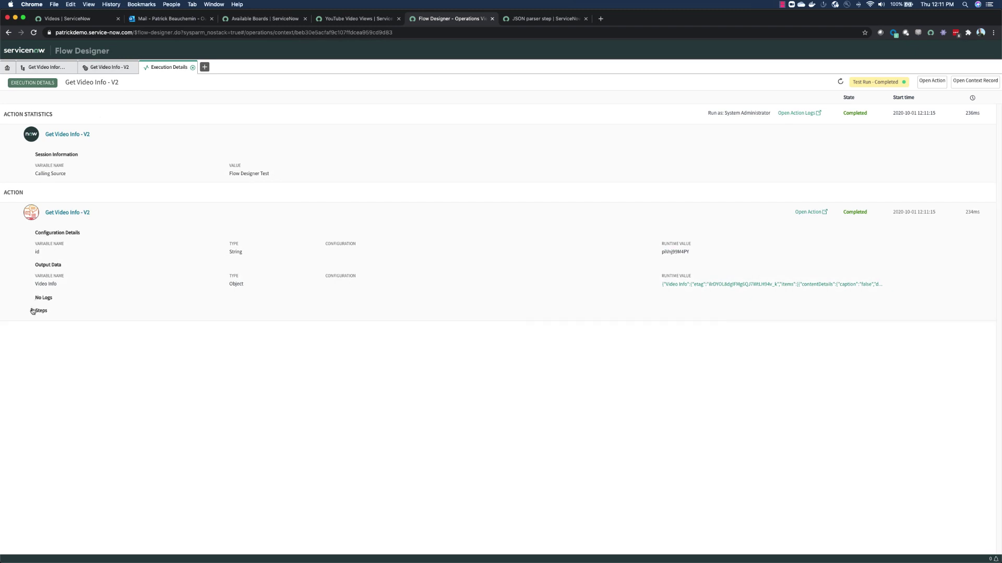
Expand the test's step details to reveal the REST step's configuration and outputs.
click(32, 312)
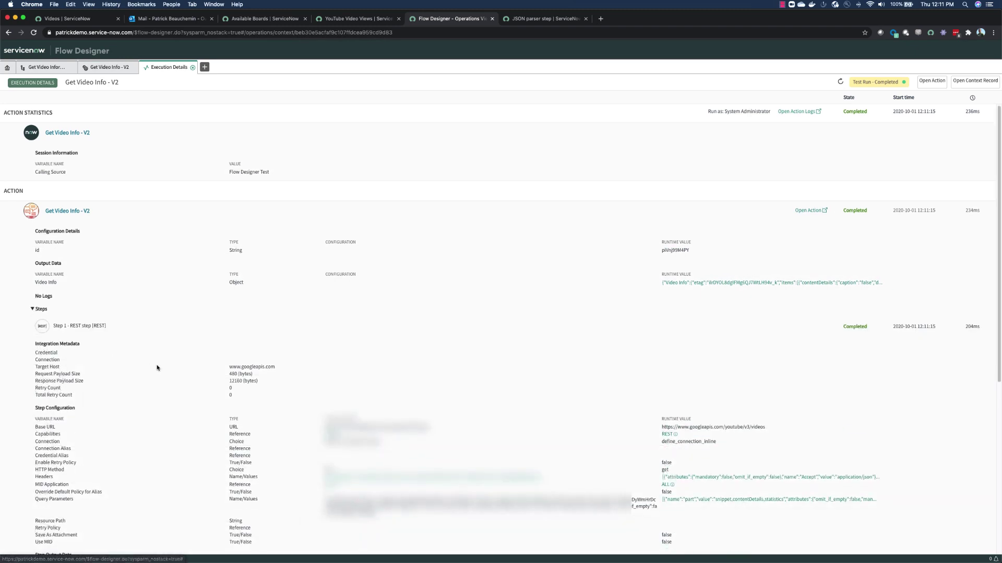
scroll(157, 366, down, 3)
scroll(157, 368, down, 2)
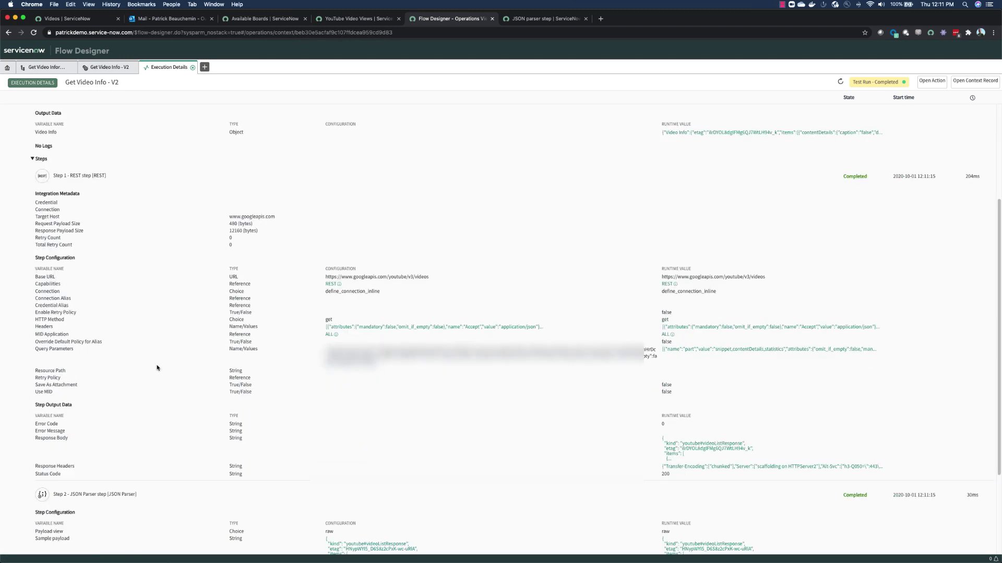
View the REST step's full JSON Response Body and select it before closing the viewer.
click(699, 451)
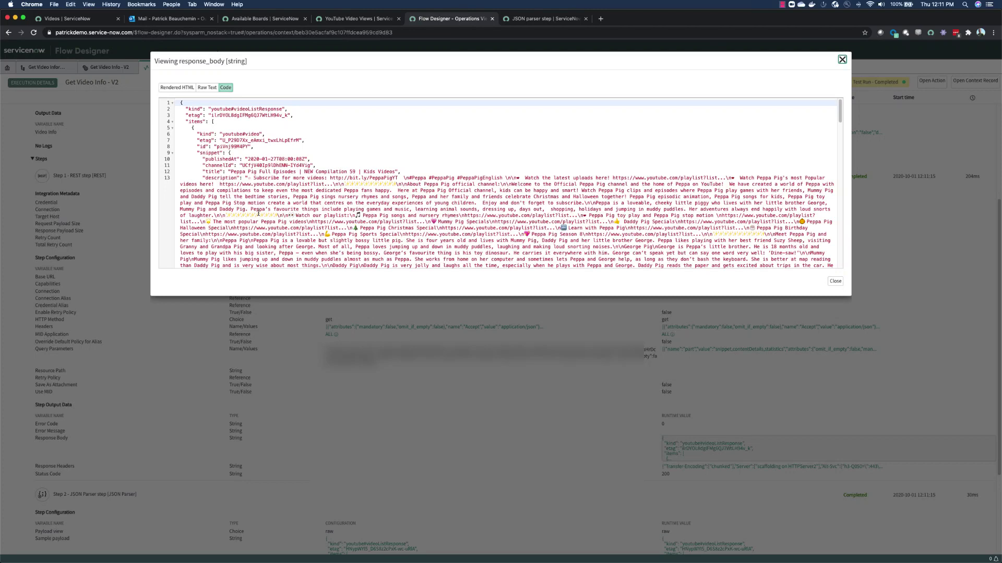
scroll(259, 213, down, 10)
scroll(258, 213, up, 10)
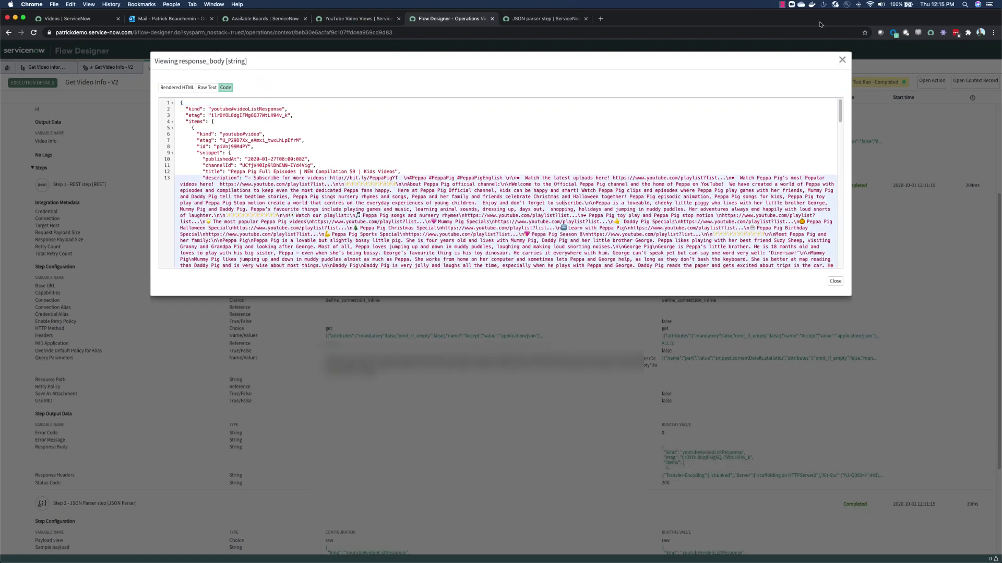
drag(177, 104, 490, 311)
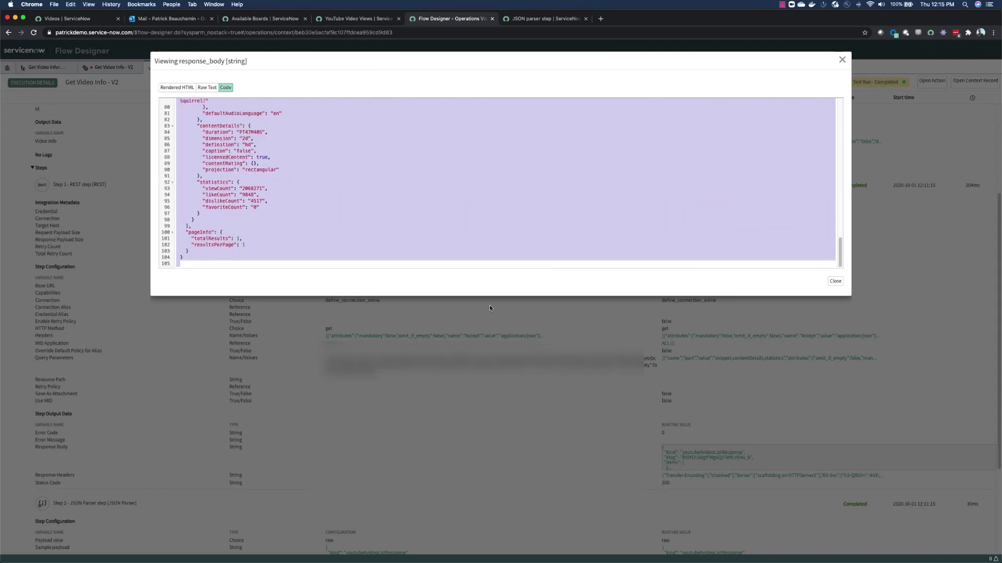
click(835, 282)
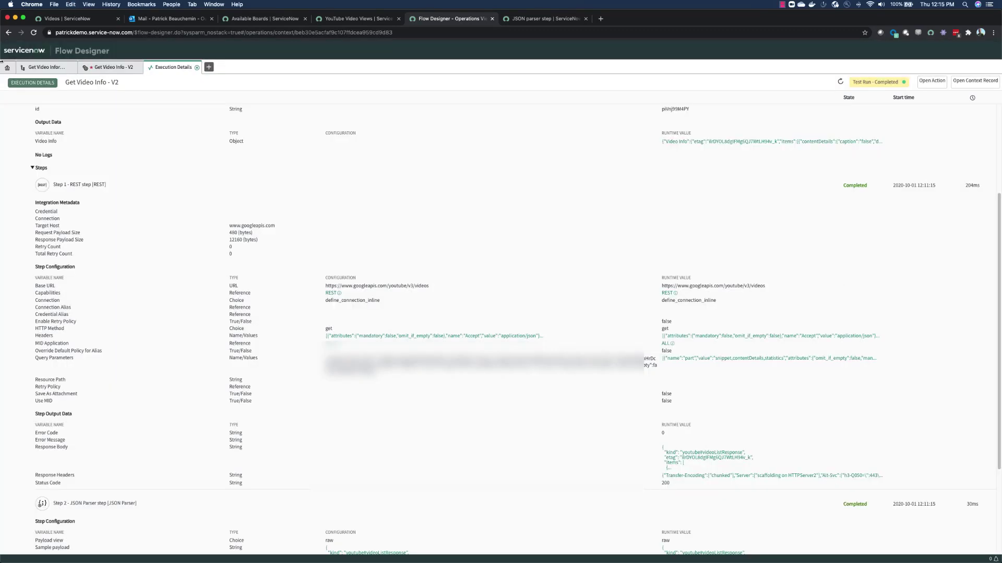
Back in the Get Video Info - V2 action, add a JSON Parser step after step 2.
click(96, 70)
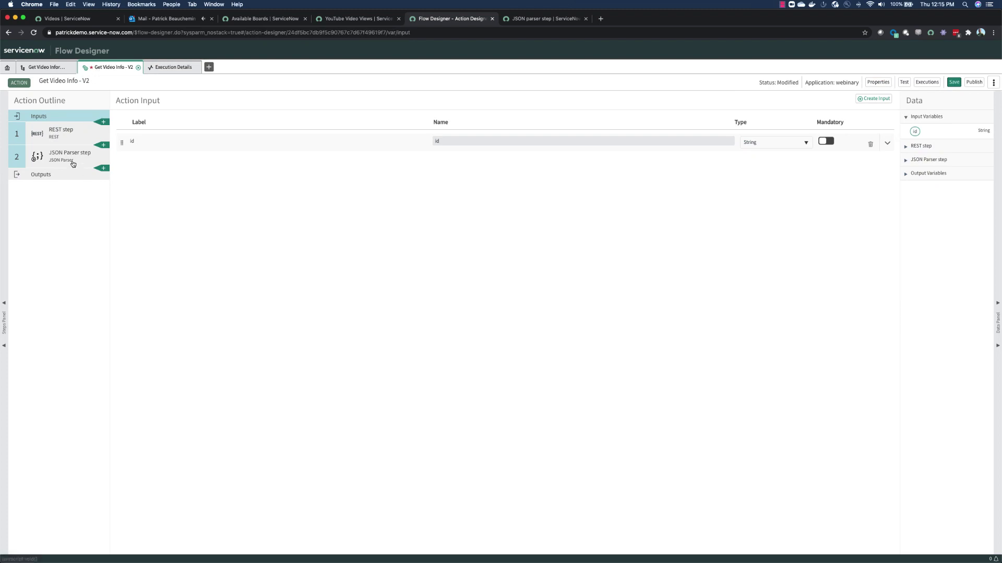
click(105, 170)
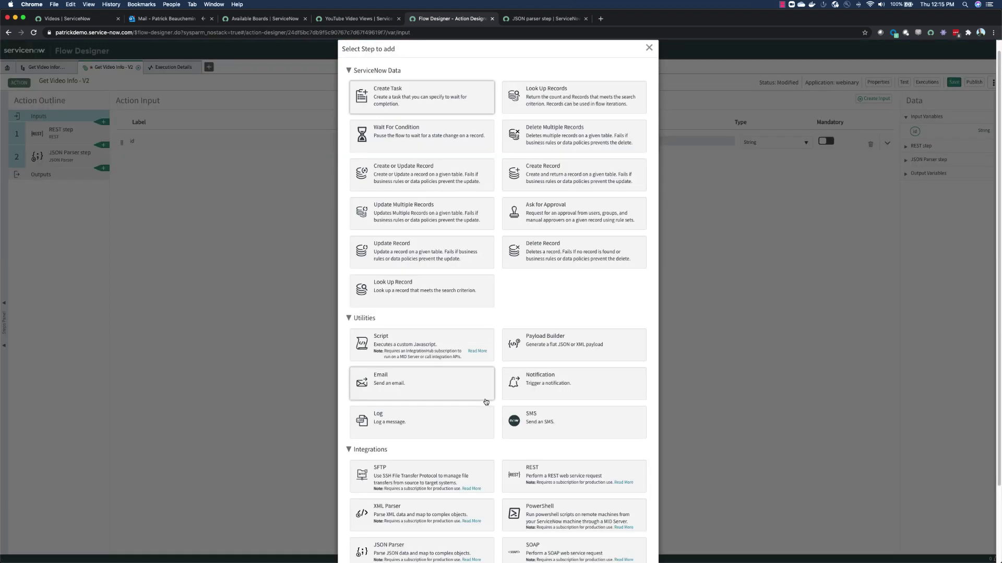
scroll(485, 411, down, 2)
scroll(485, 410, down, 1)
click(431, 465)
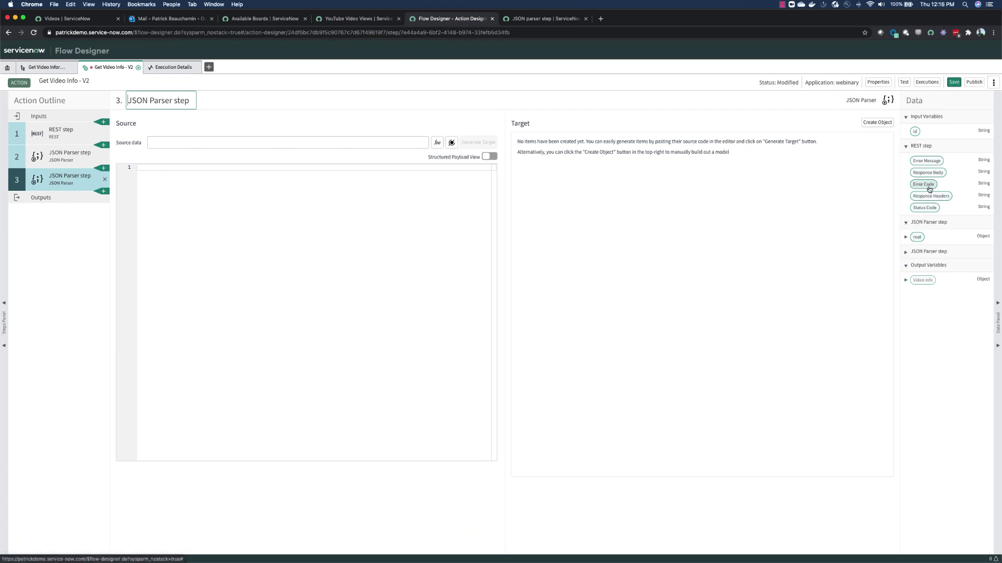
Set the JSON Parser's Source data to the REST step's Response Body.
drag(929, 178, 241, 147)
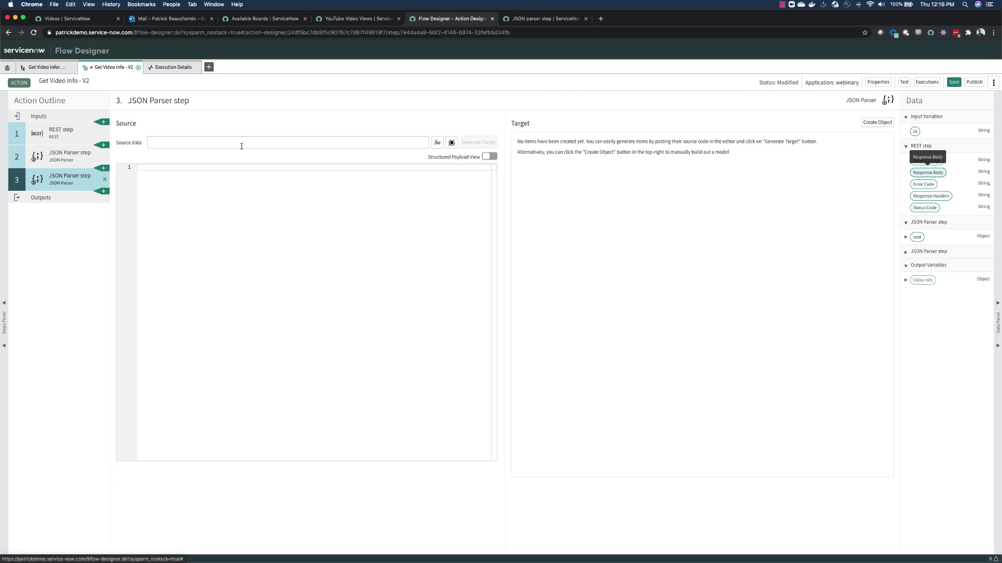
click(452, 143)
click(431, 183)
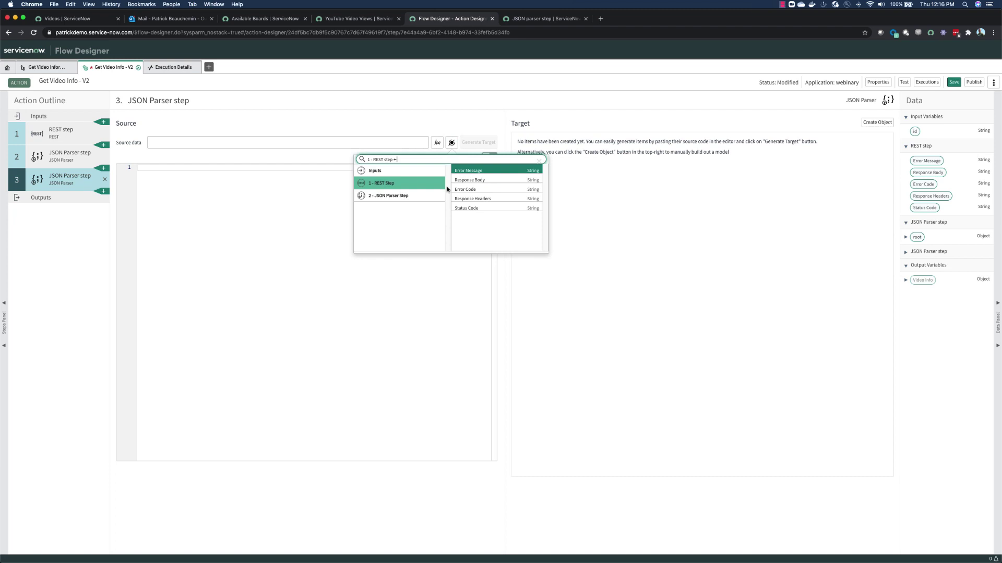
click(507, 184)
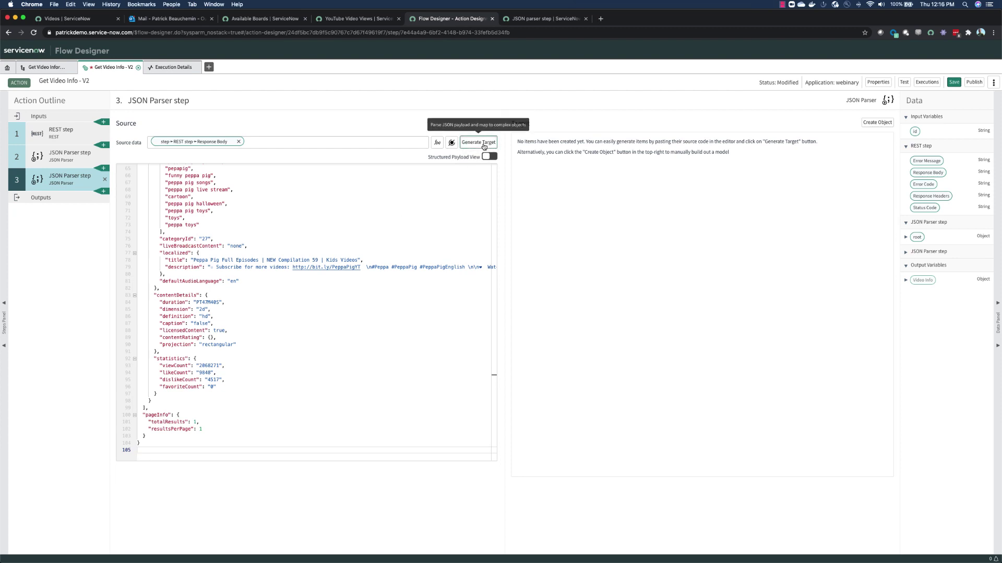
Generate the target from the sample JSON and inspect root's kind, etag, items and pageInfo fields.
click(478, 142)
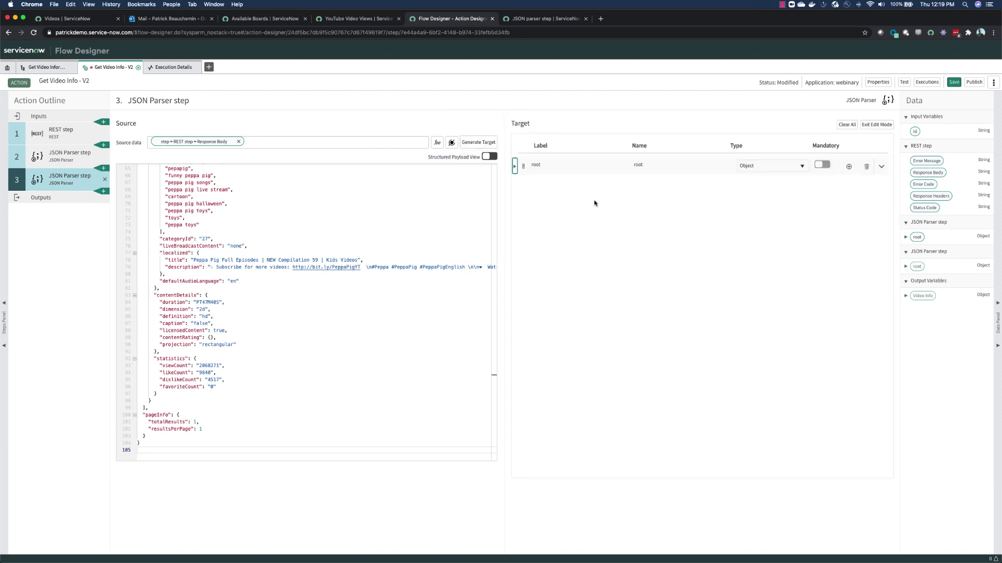
click(514, 167)
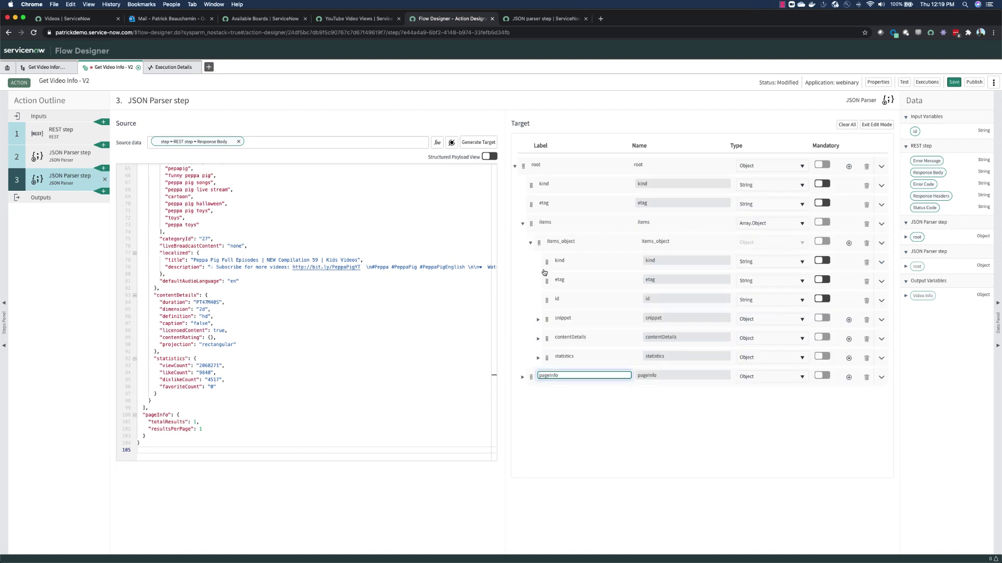
click(906, 267)
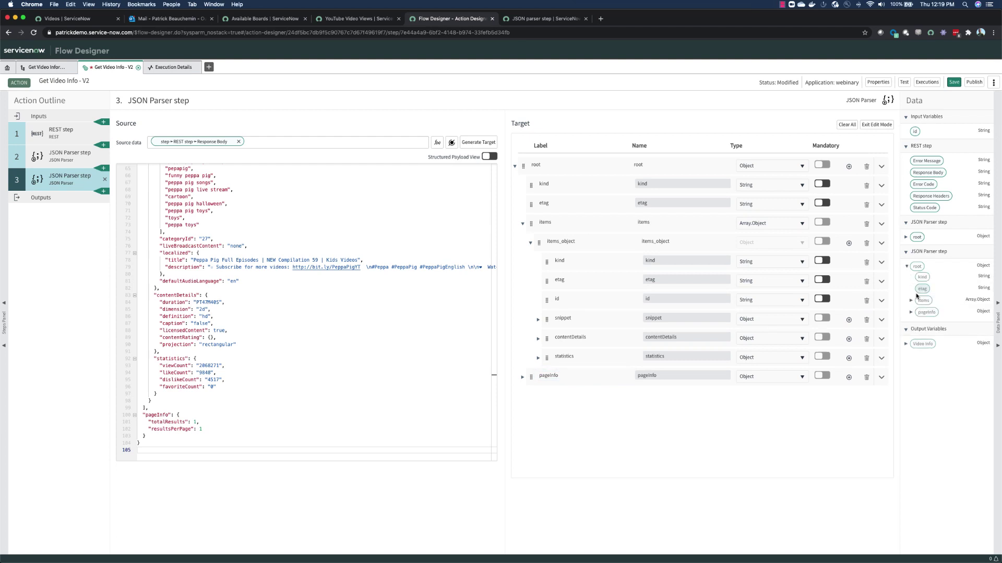
click(912, 300)
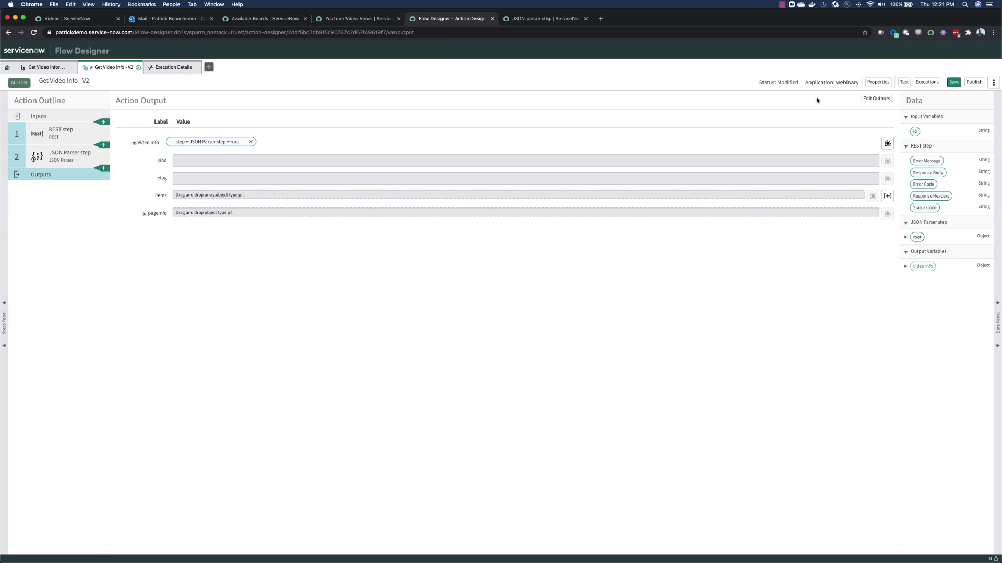
Check the Video Info object output's label in edit mode, then exit without changes.
click(876, 99)
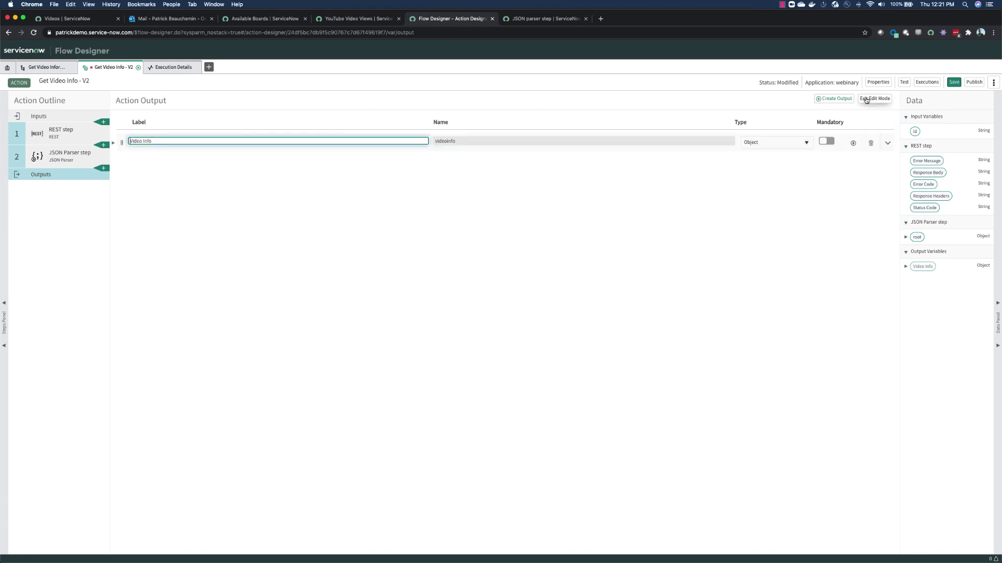
click(137, 144)
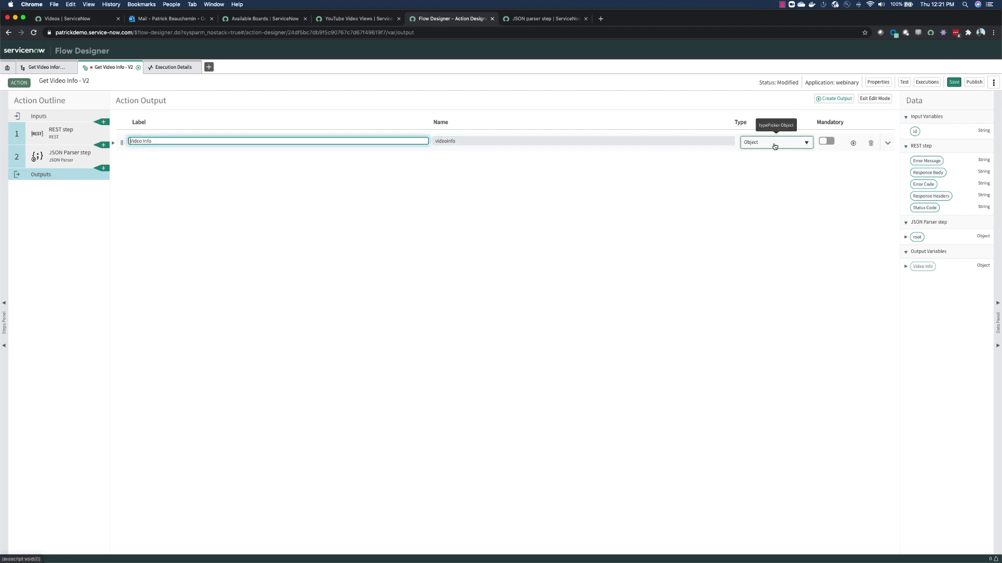
click(880, 99)
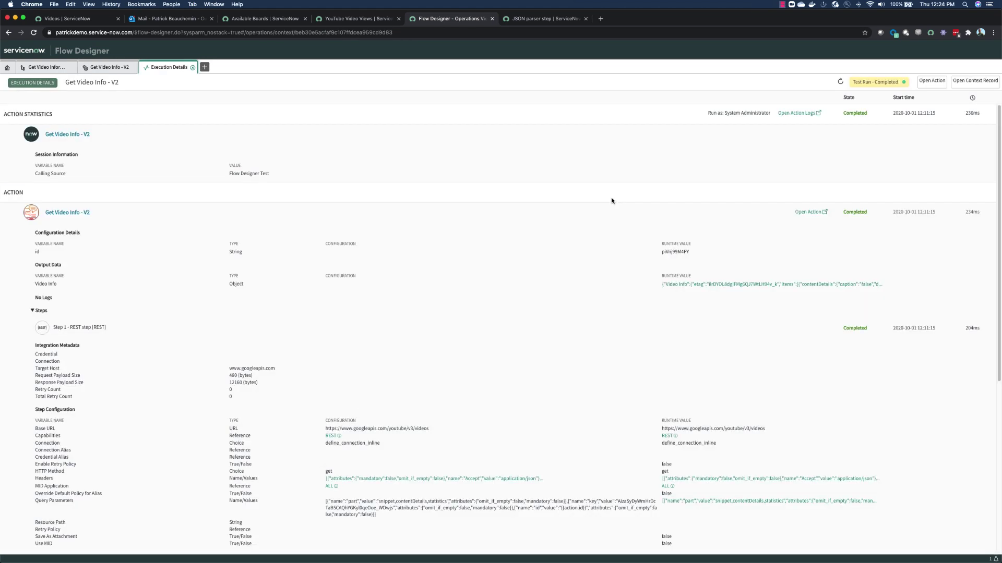
In the Get Video Information flow, collapse the For Each step and expand Video Info's fields.
click(52, 74)
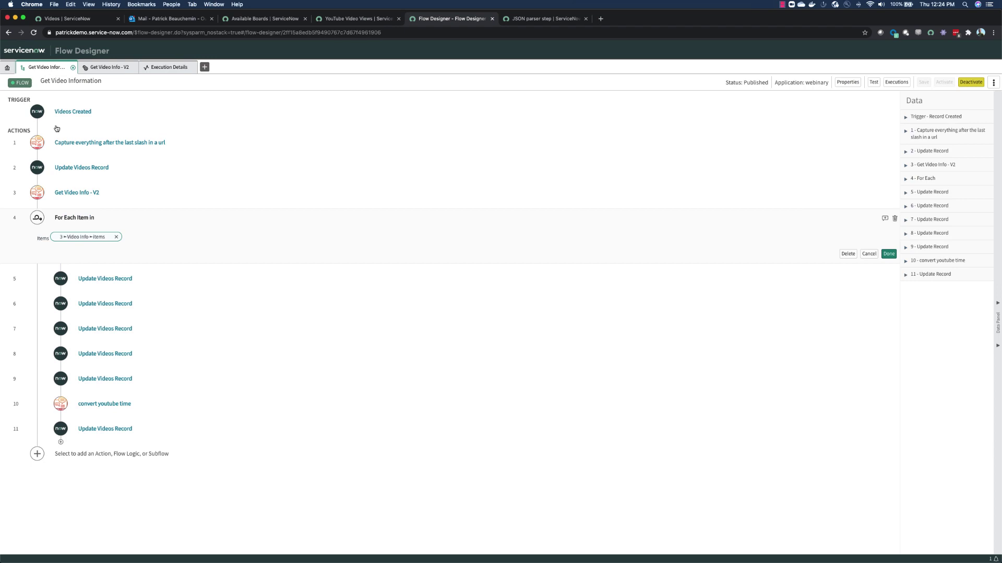
click(102, 224)
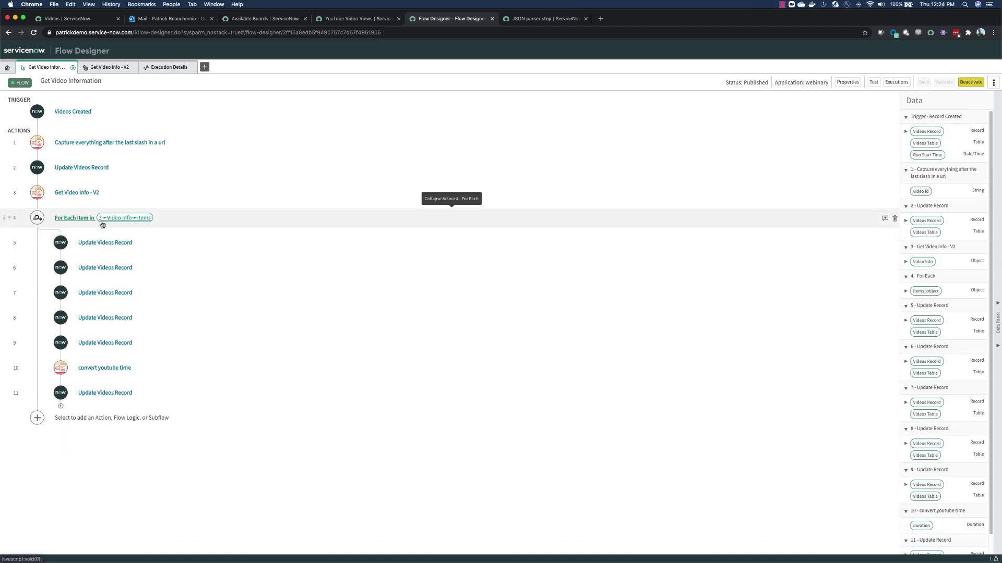
click(906, 263)
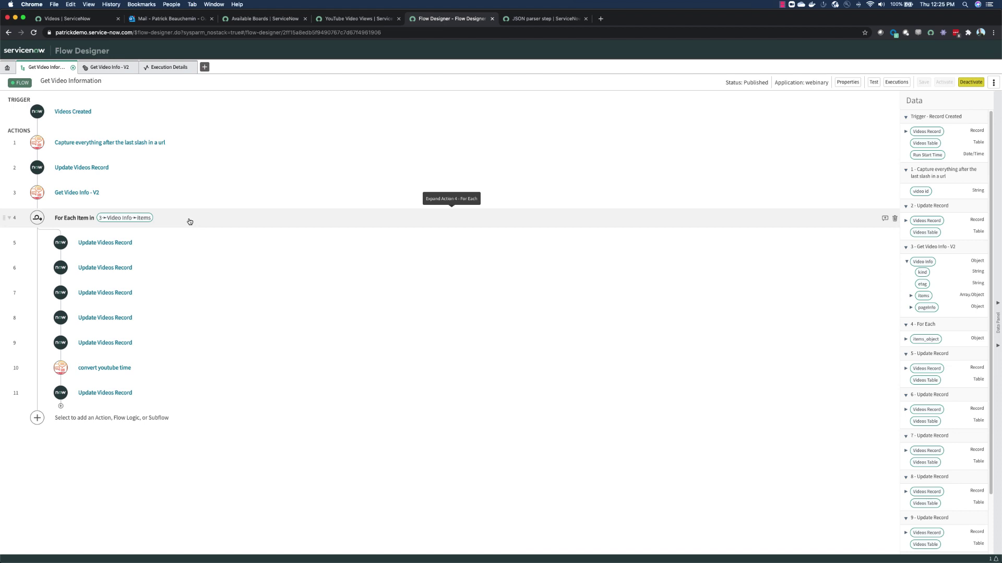
Review step 5 Update Videos Record's Title mapping, adding then removing an empty field row.
click(97, 248)
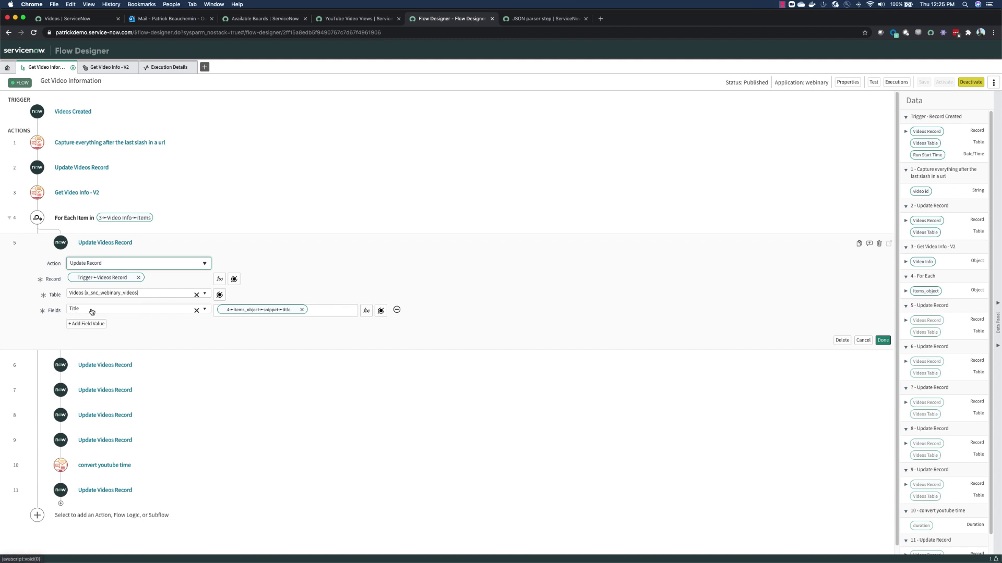
mouse_move(237, 315)
click(88, 329)
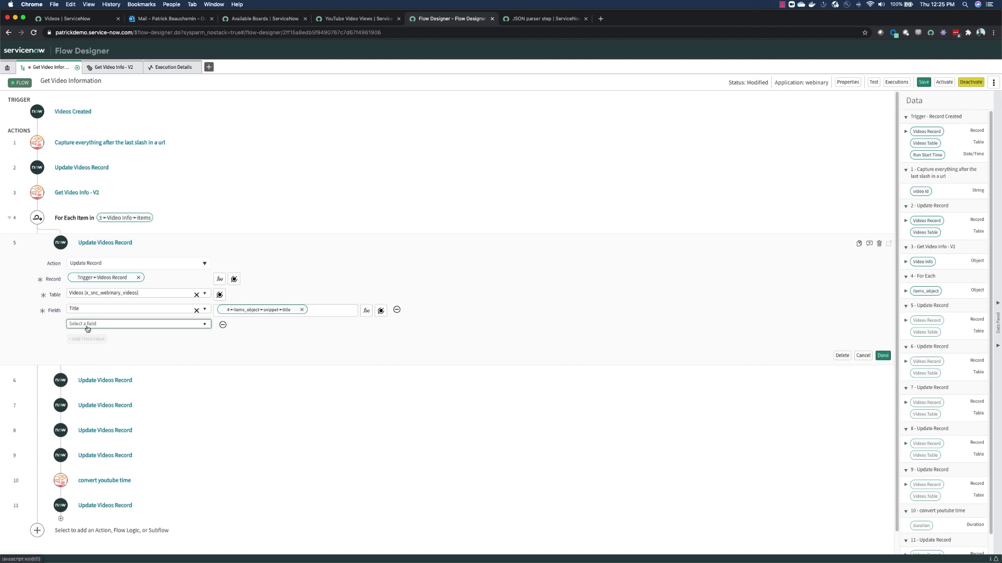
click(89, 324)
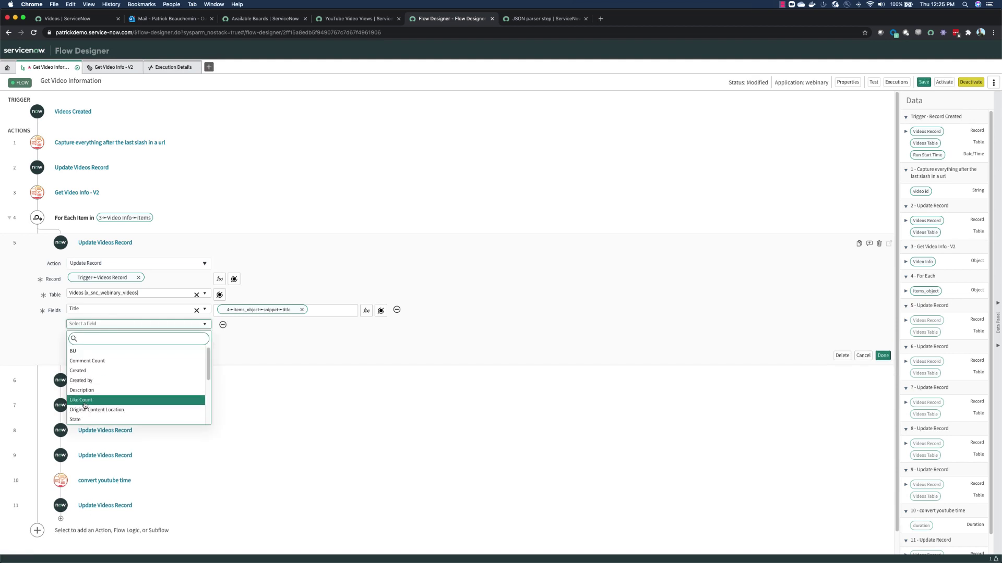
click(31, 342)
click(223, 324)
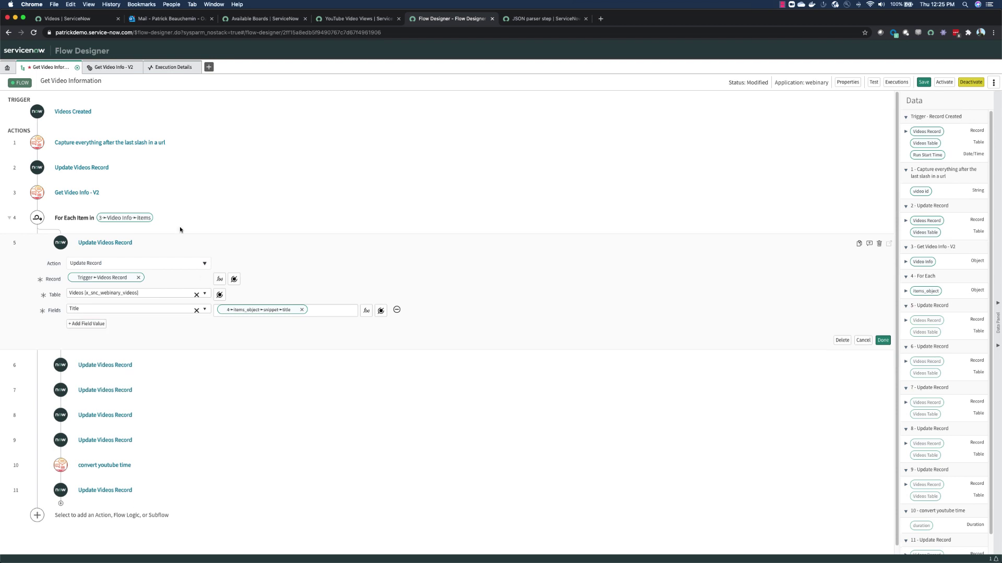